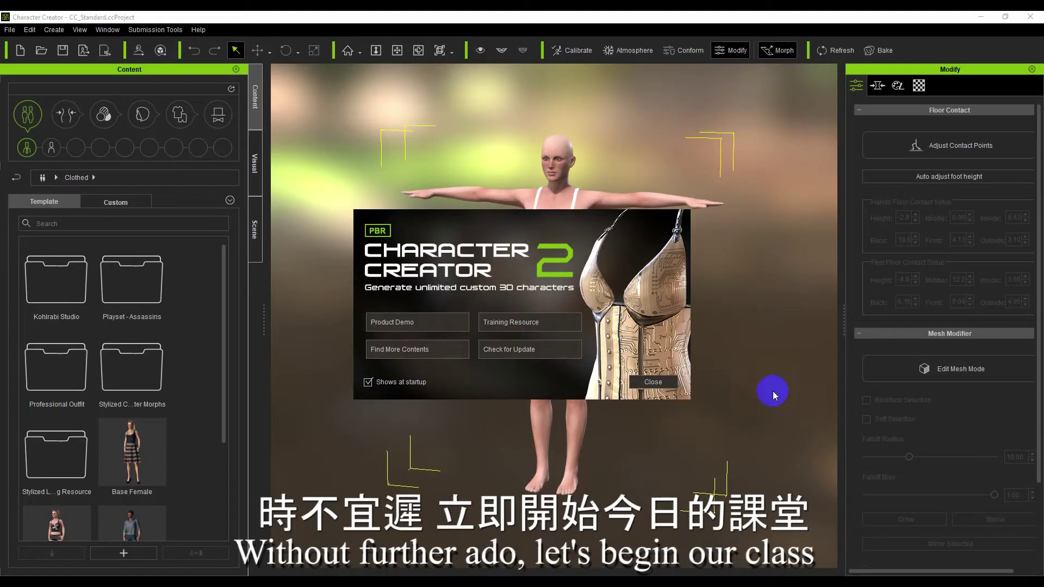
- Close the startup welcome screen and frame the default character's face in a close-up
left_click(664, 379)
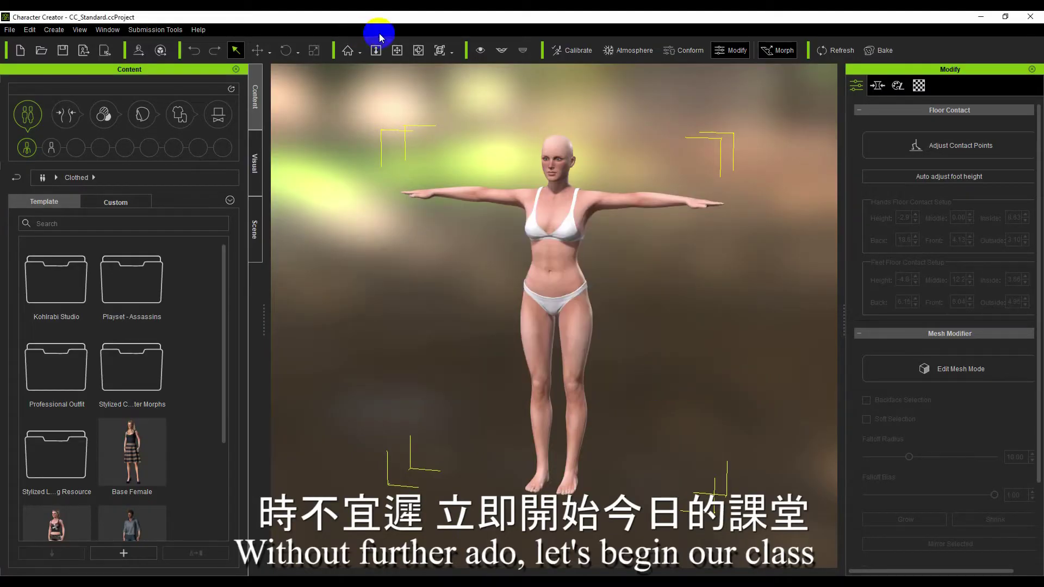
key("j")
left_click_drag(415, 168, 477, 172)
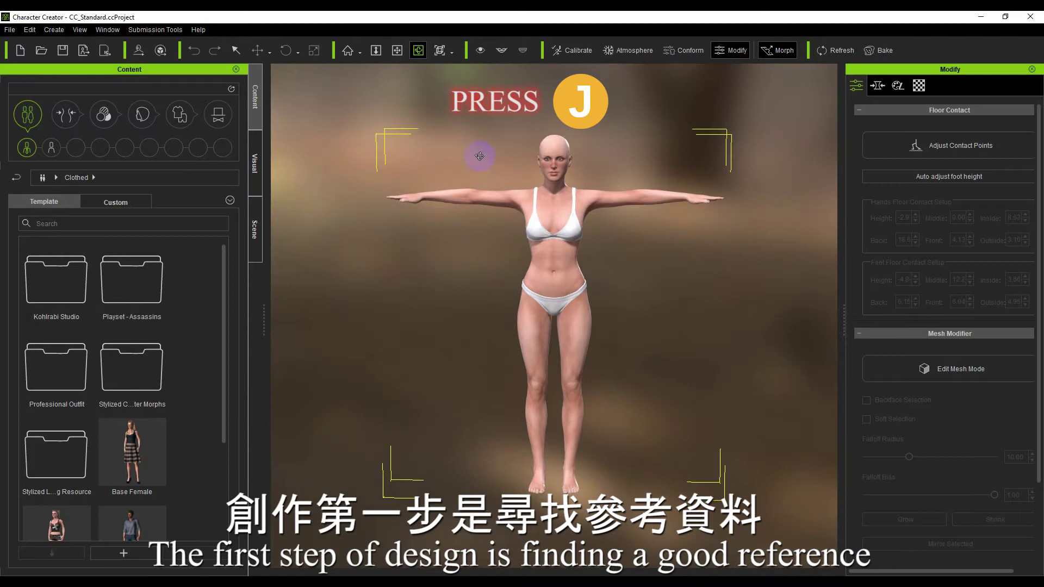
key("f")
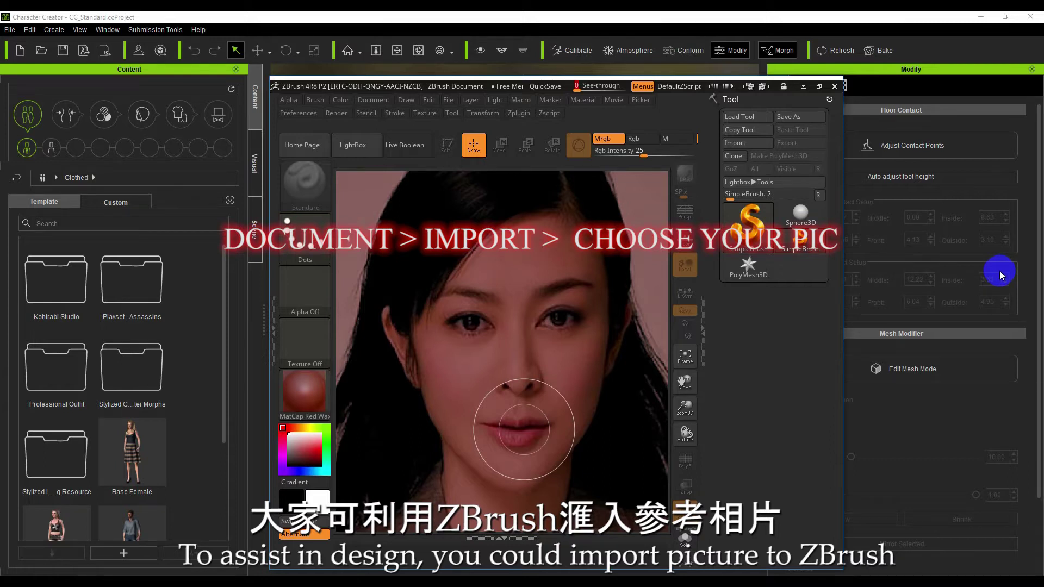
- Import the reference portrait into the ZBrush document and set See-through to 83
left_click(371, 102)
left_click(386, 175)
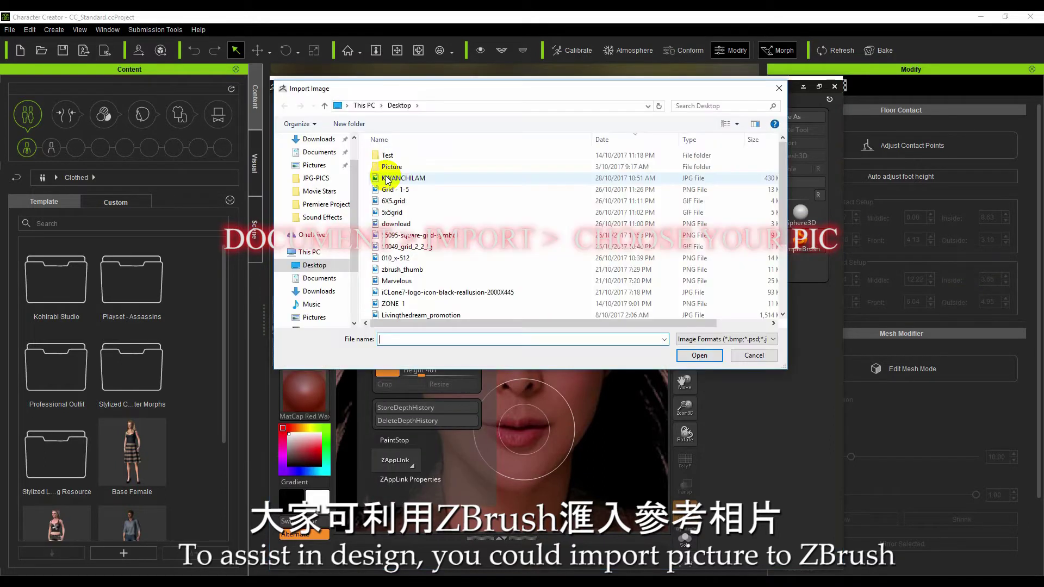
double_click(391, 178)
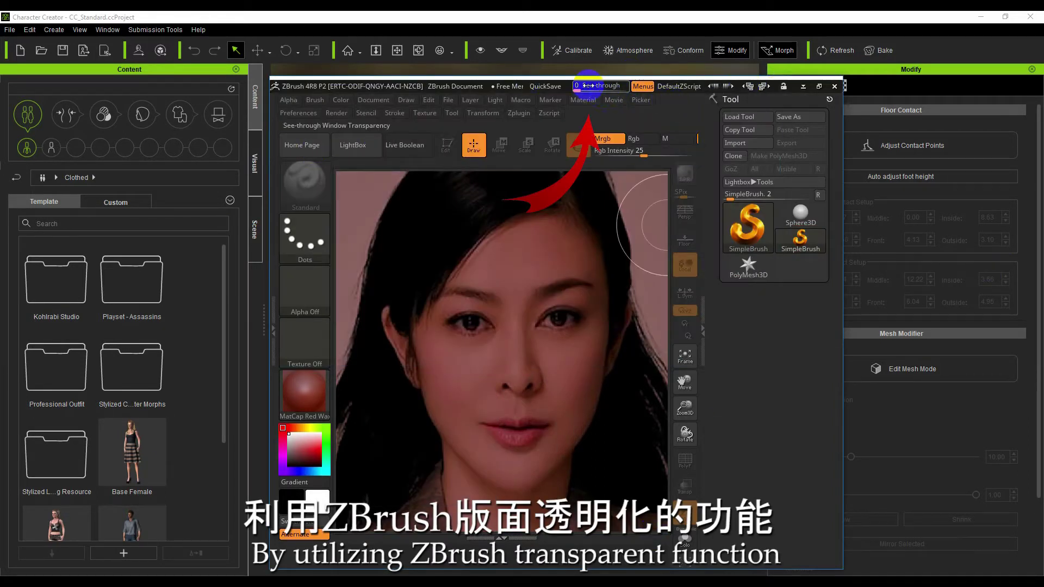
mouse_move(586, 85)
left_mouse_down()
mouse_move(617, 93)
mouse_move(584, 94)
mouse_move(602, 95)
left_mouse_up()
- Compare the see-through reference against Character Creator, then load the Asian Female base character
key("alt+Tab")
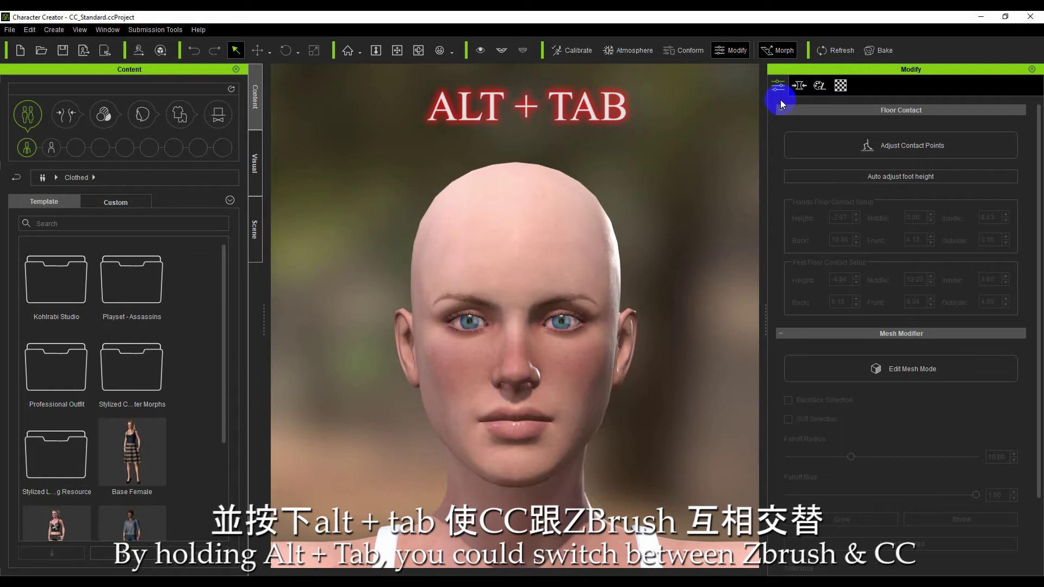
key("alt+Tab")
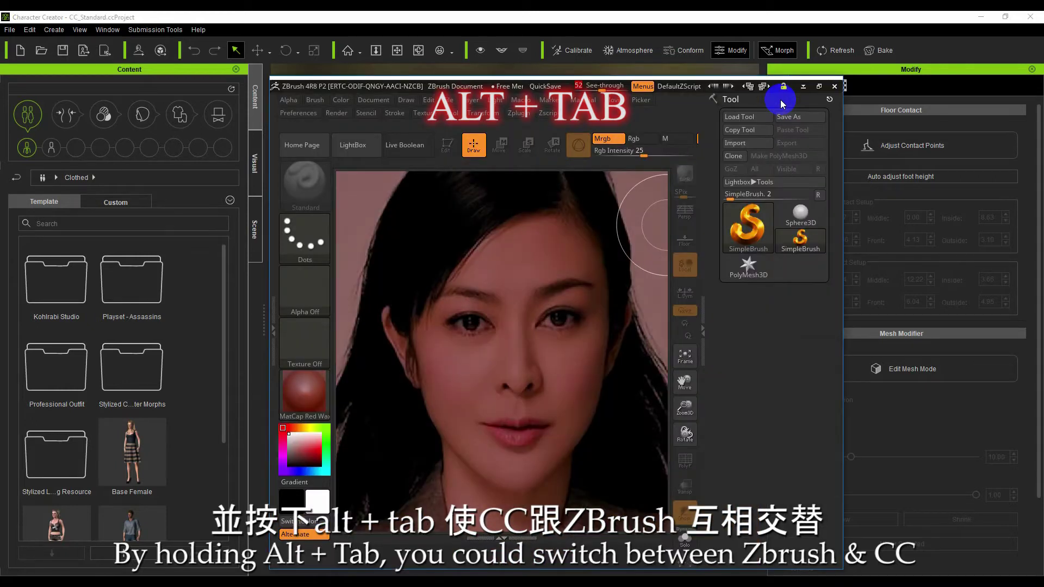
key("alt+Tab")
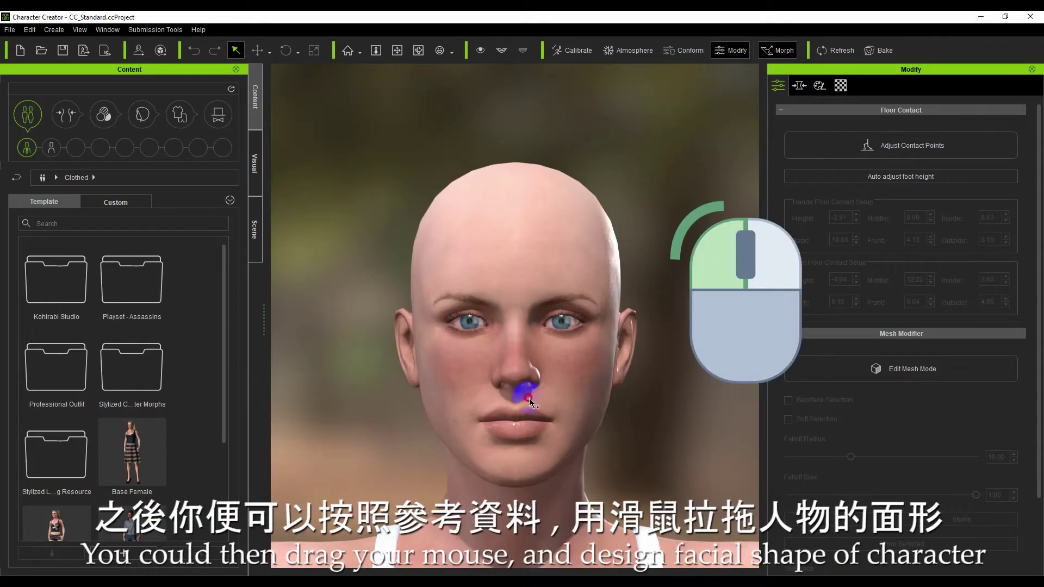
key("alt+Tab")
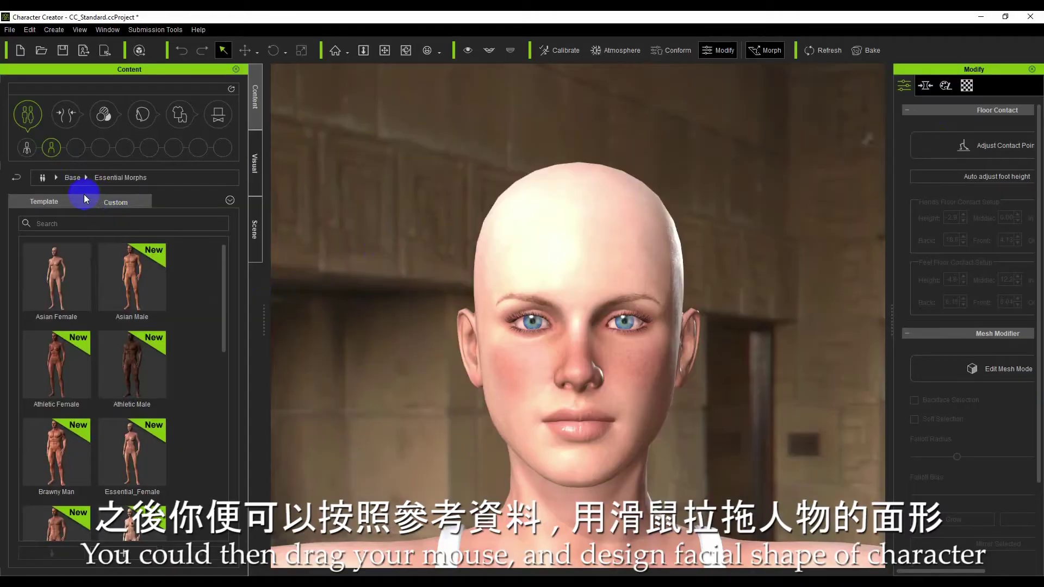
double_click(56, 277)
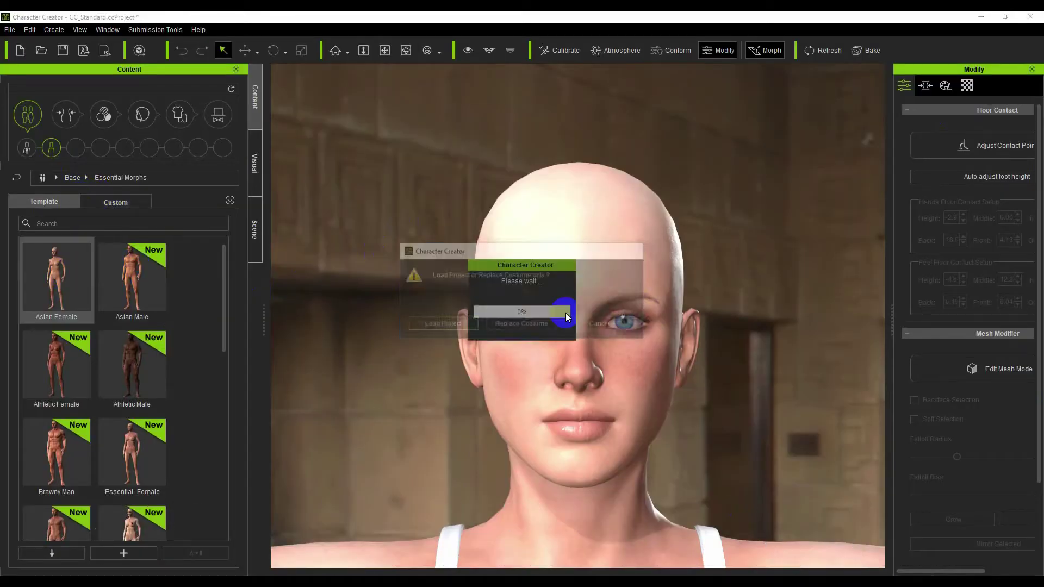
- Load Asian Female as a new project and apply the Female_A head morph to the face
left_click(452, 325)
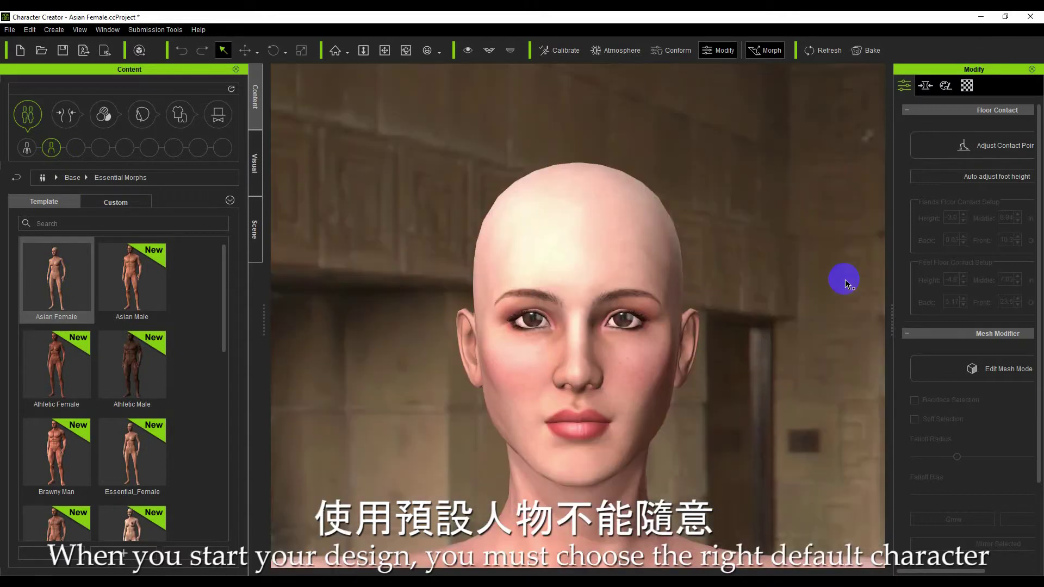
left_click(72, 129)
left_click_drag(131, 363, 471, 373)
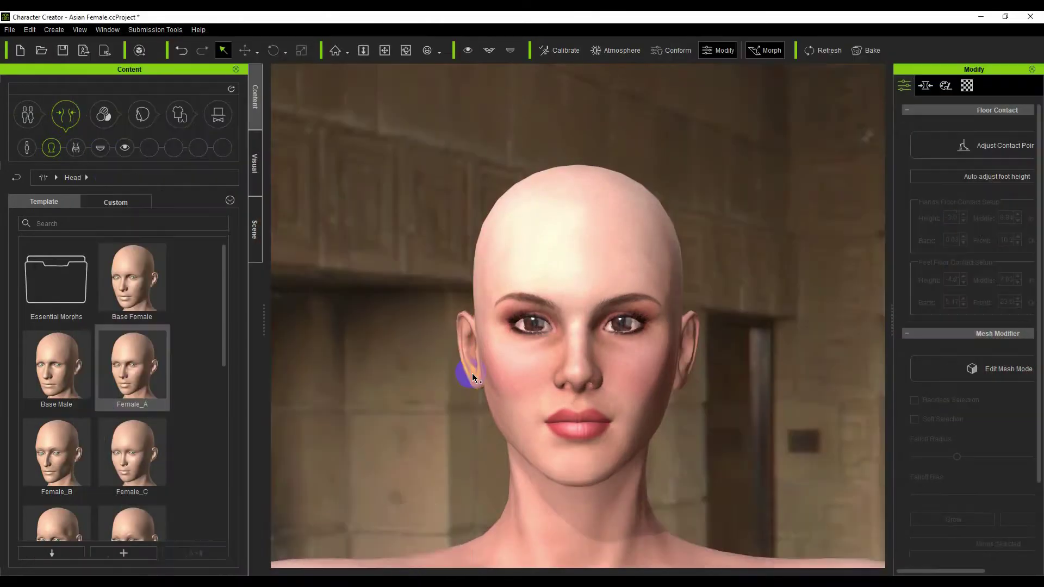
left_click(576, 281)
- Inspect the head in wireframe from the profile, then return to smooth shading
left_click(255, 231)
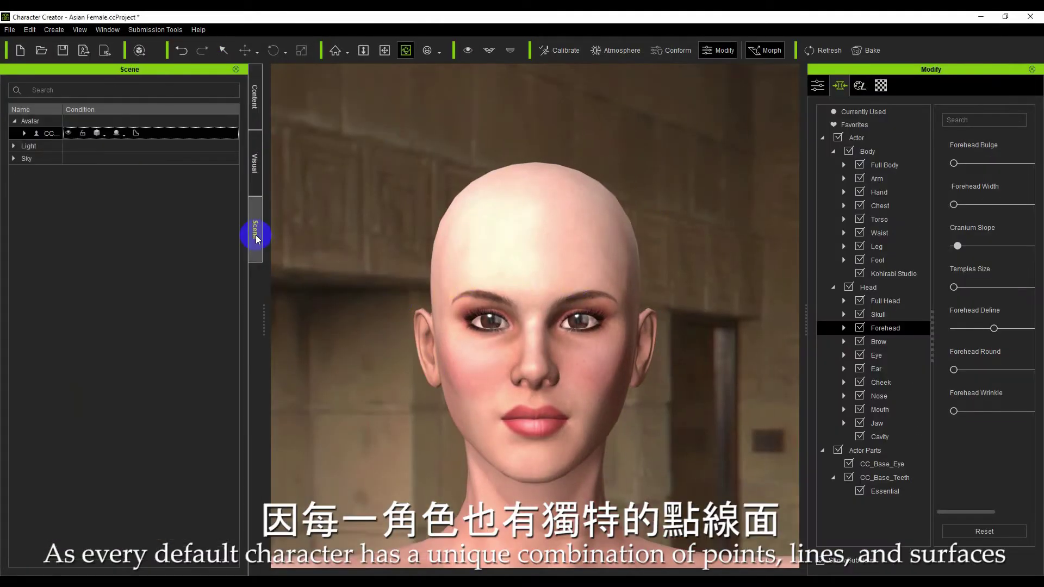
left_click(104, 134)
left_click(115, 175)
right_click_drag(549, 139, 962, 163)
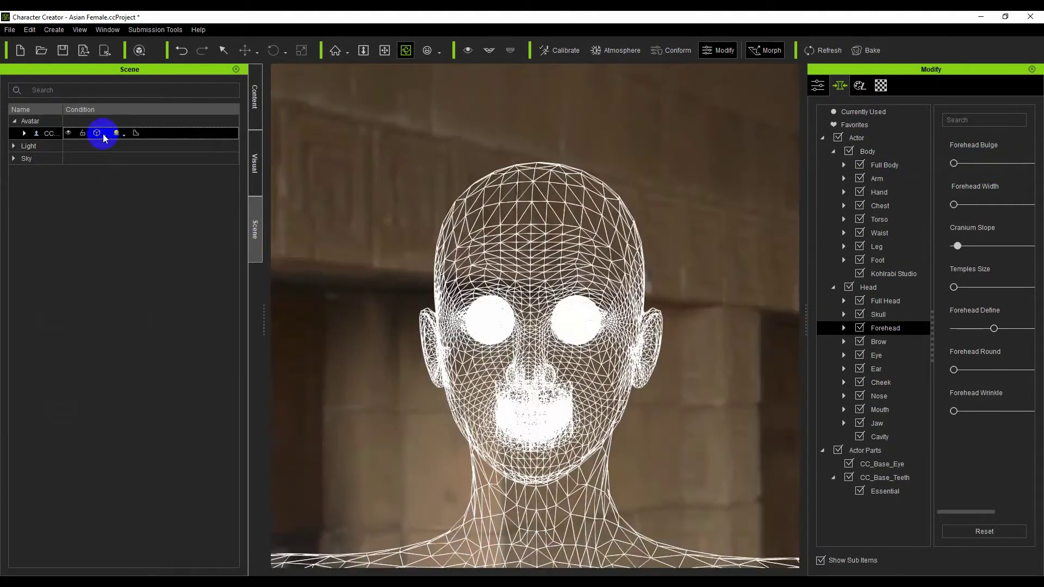
left_click(105, 137)
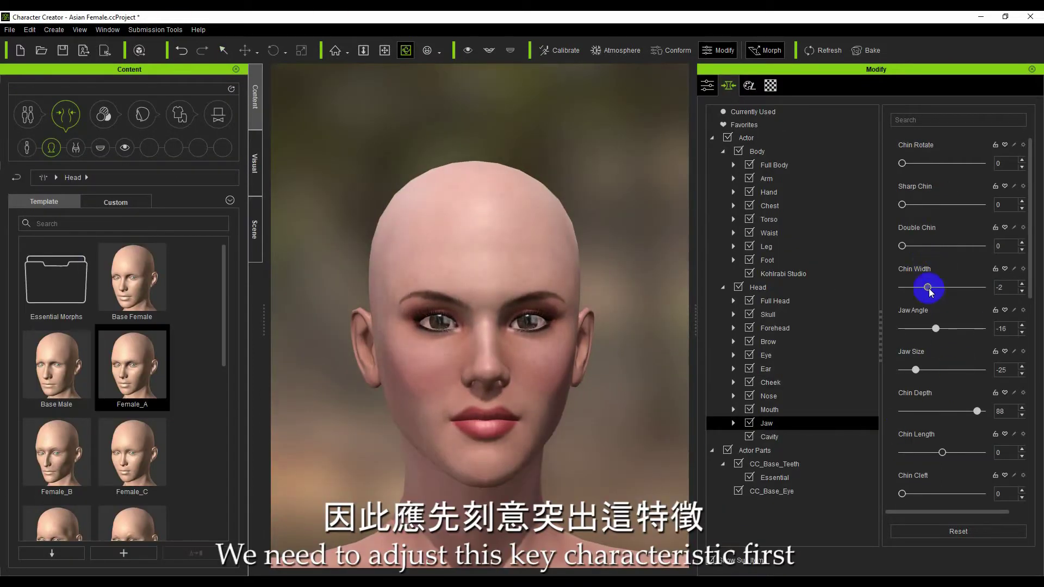
- Review the cheek, brow, eye and full-head shape sliders, then select the lips
left_click(428, 344)
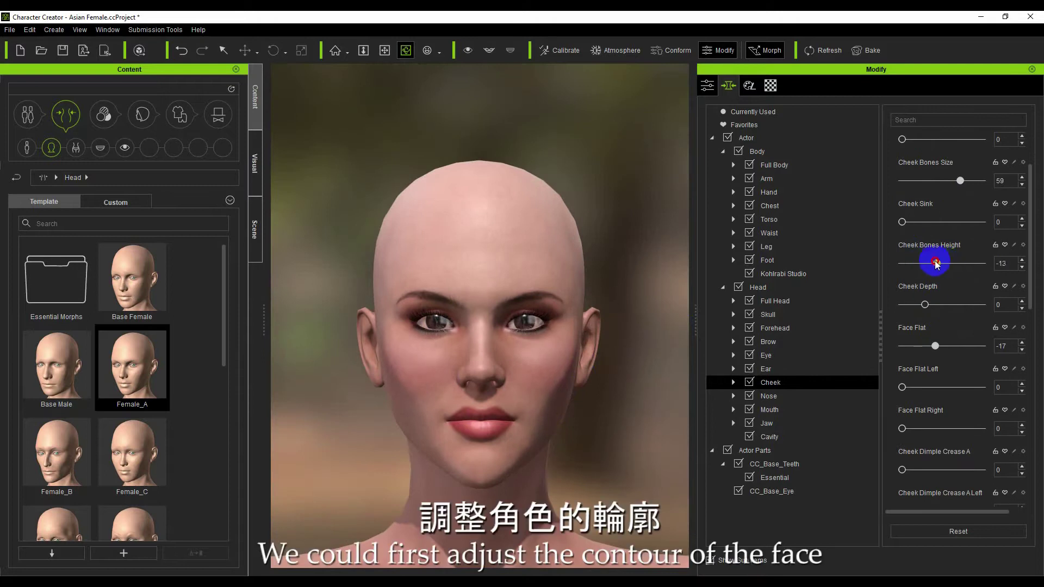
left_click(496, 311)
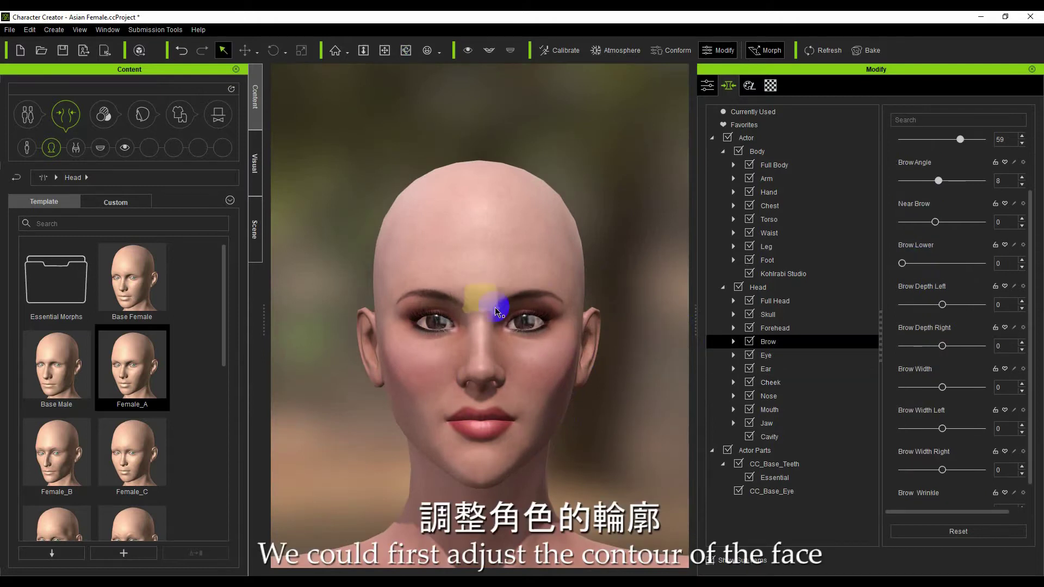
left_click(524, 323)
scroll(972, 415, "down", 3)
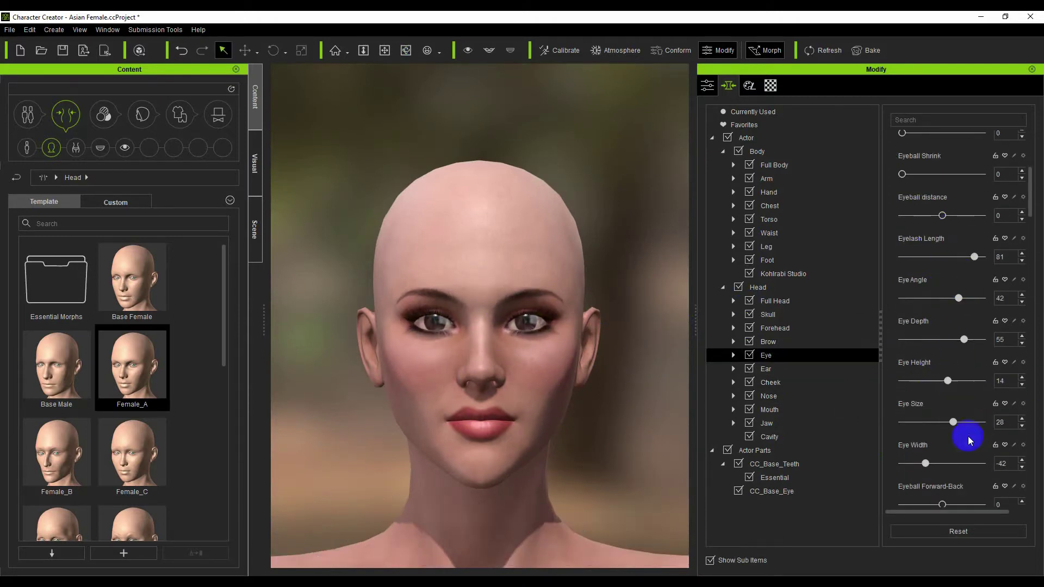
left_click(653, 384)
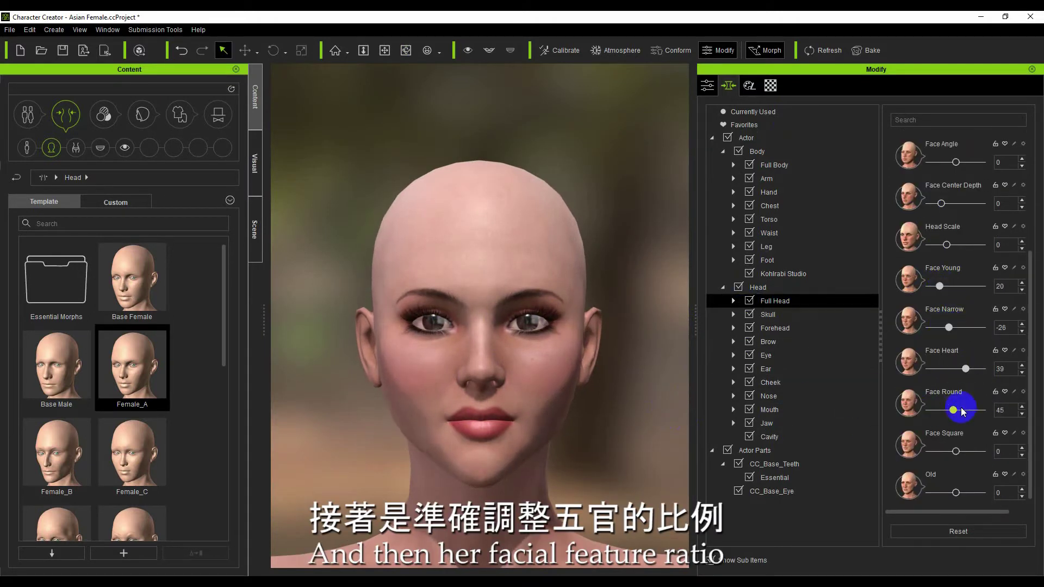
left_click(466, 415)
right_click_drag(453, 115, 408, 186)
- Adjust the forehead and nose sliders, moving nose tip height to 70 and then -2
left_click(503, 328)
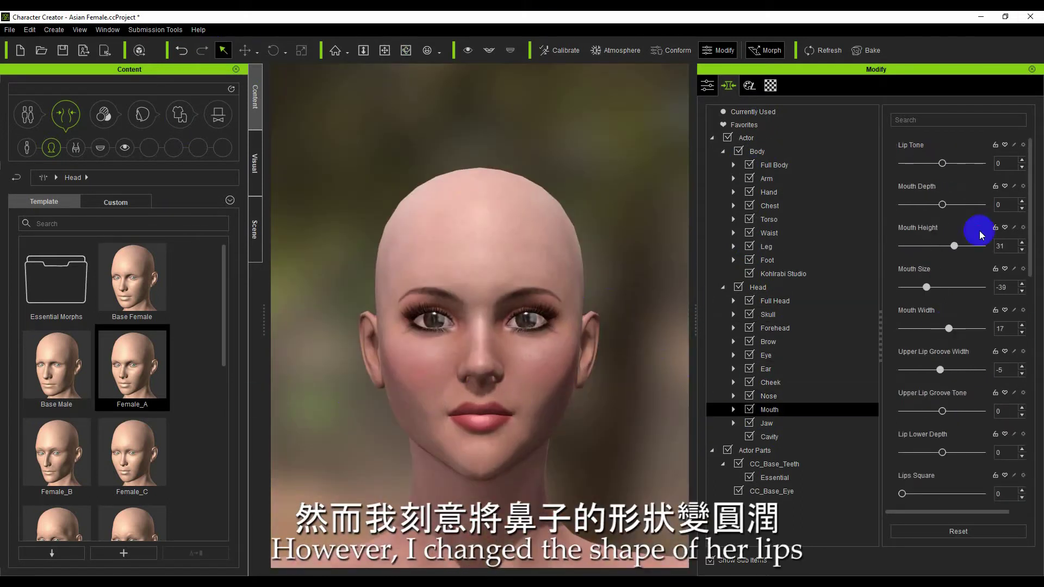
scroll(981, 326, "down", 5)
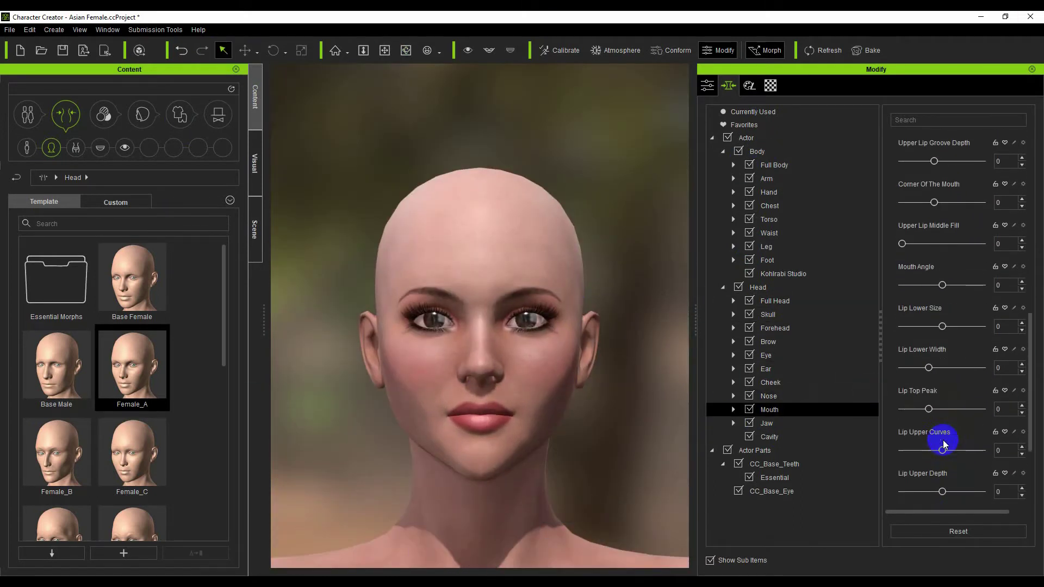
scroll(967, 419, "down", 5)
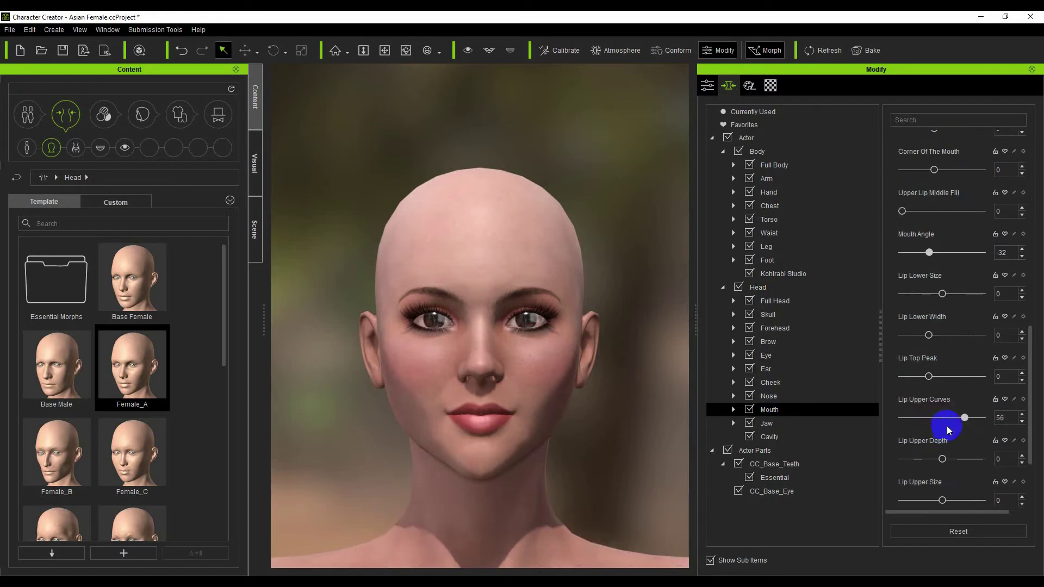
left_click_drag(942, 300, 971, 301)
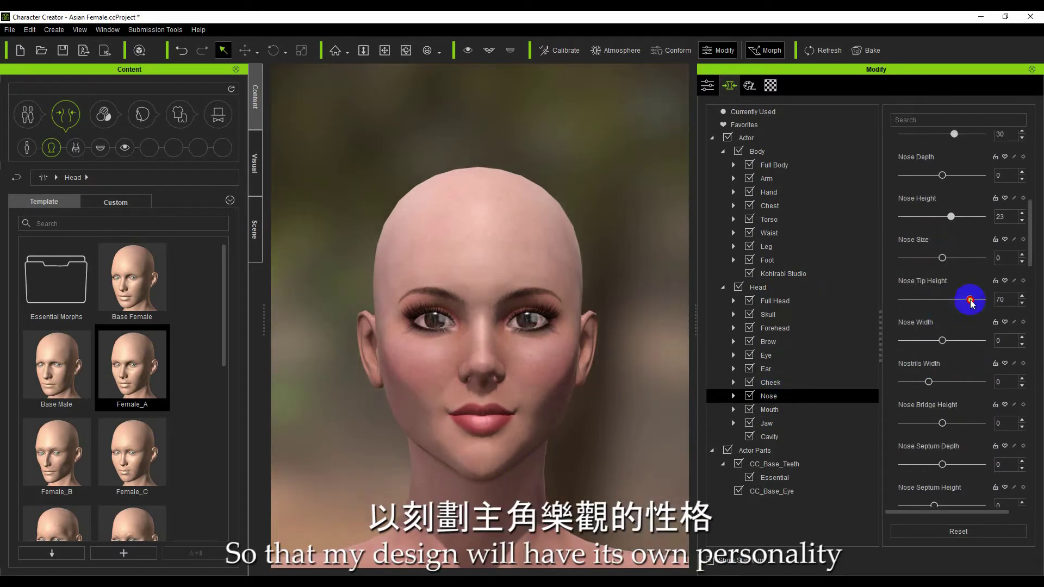
scroll(946, 247, "up", 5)
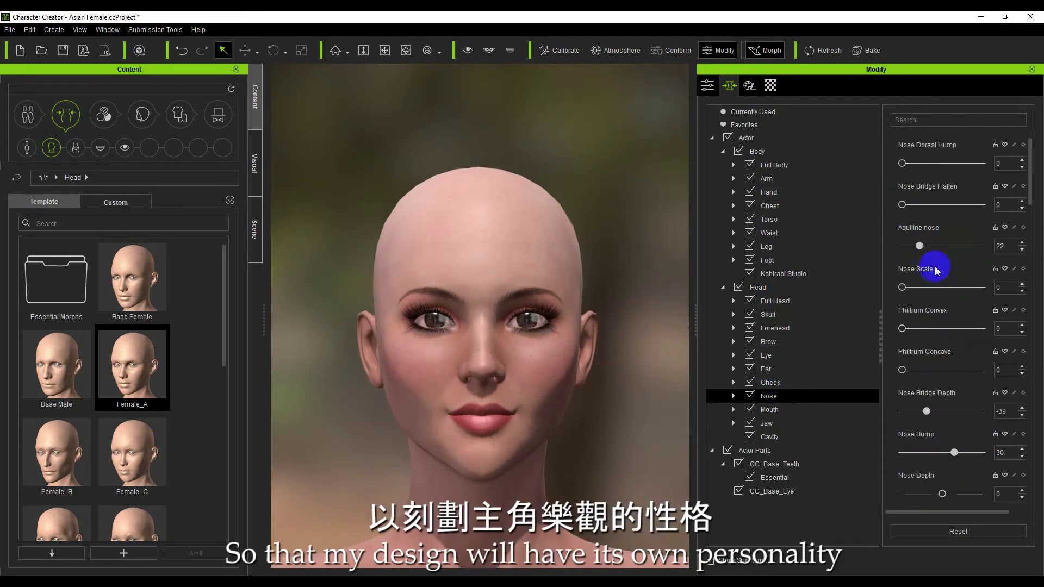
scroll(937, 270, "down", 5)
left_click(941, 291)
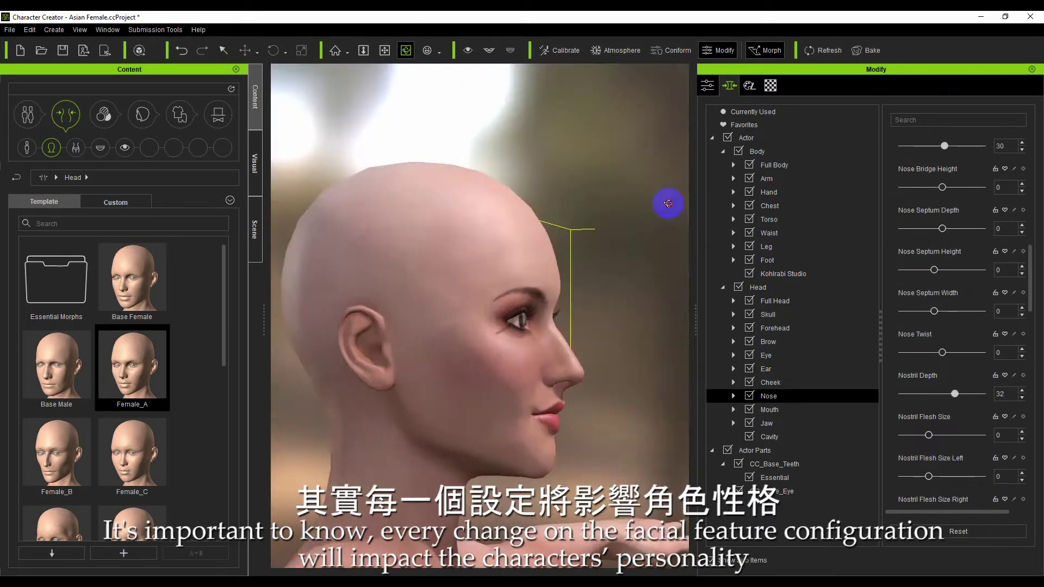
scroll(951, 380, "down", 5)
left_click_drag(902, 318, 921, 318)
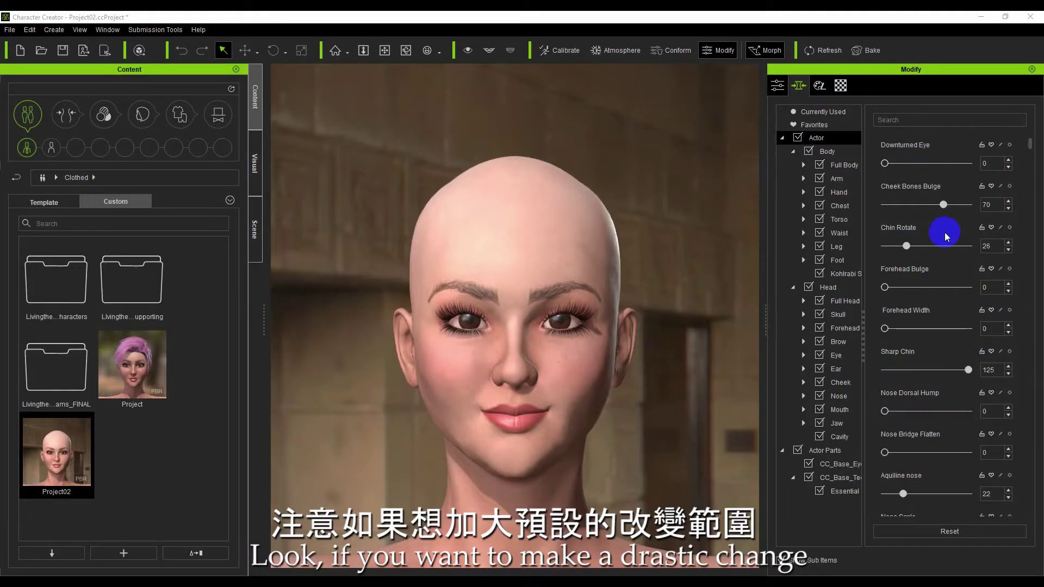
- Scroll through the Morph sliders to review the cheekbone, chin and Sharp Chin values
scroll(942, 234, "down", 5)
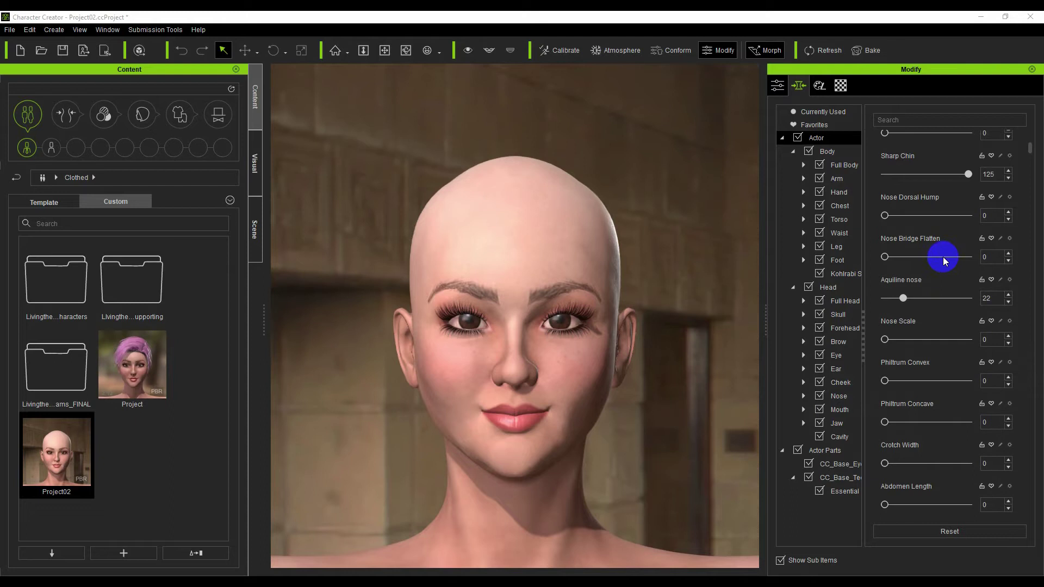
scroll(959, 380, "up", 5)
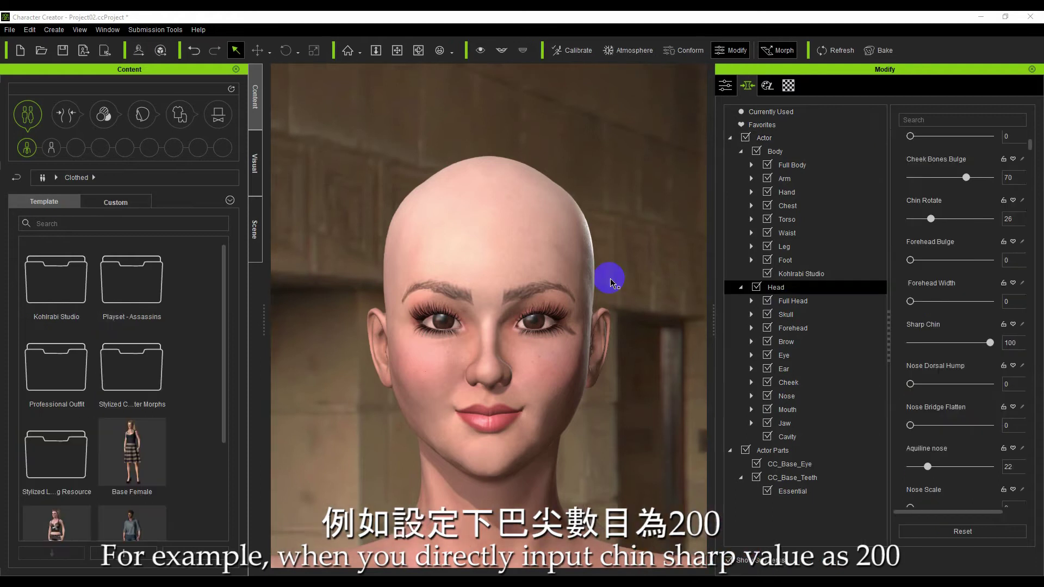
- Enter a Sharp Chin value beyond its limit, ending at 200, and activate the Appearance Editor
double_click(1006, 342)
type("180")
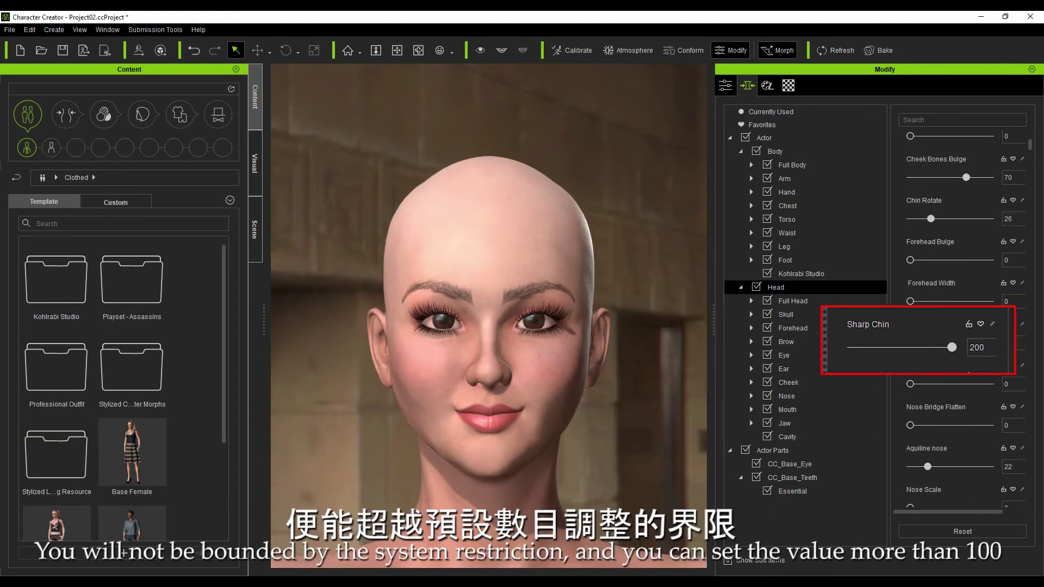
double_click(1016, 345)
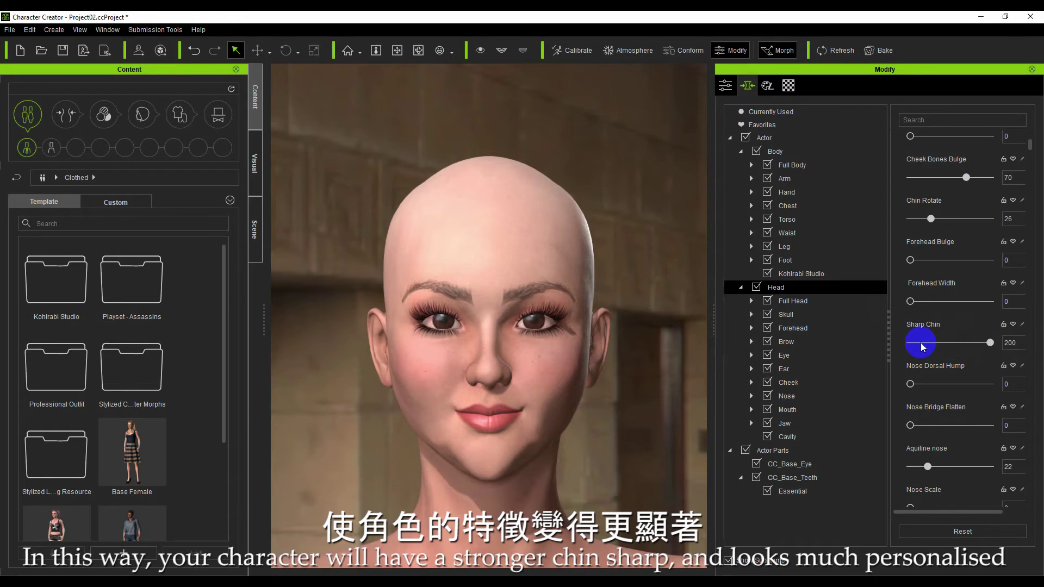
left_click(925, 140)
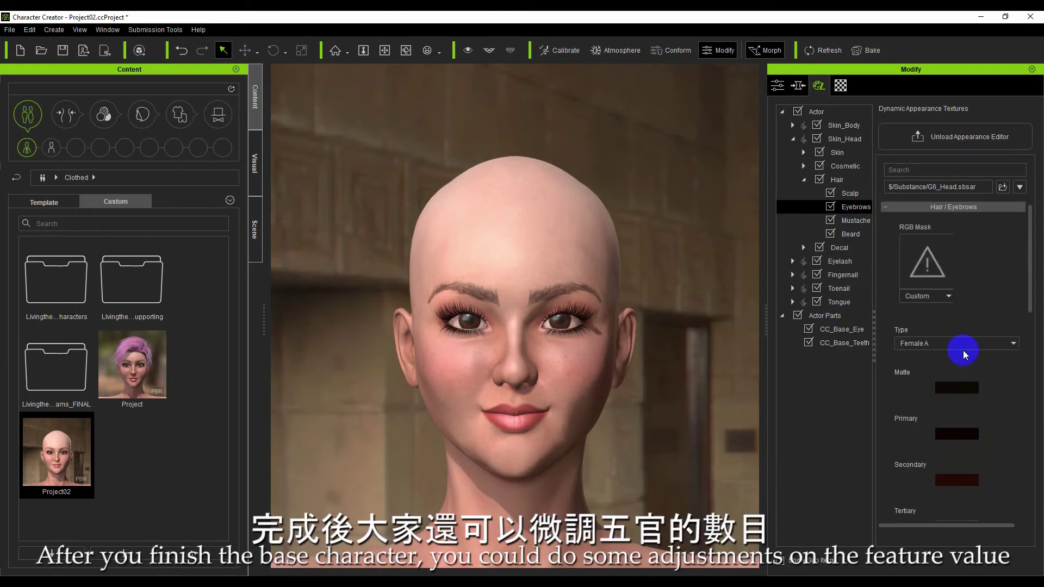
- Change the eyebrows to a different type
left_click(955, 345)
left_click(935, 361)
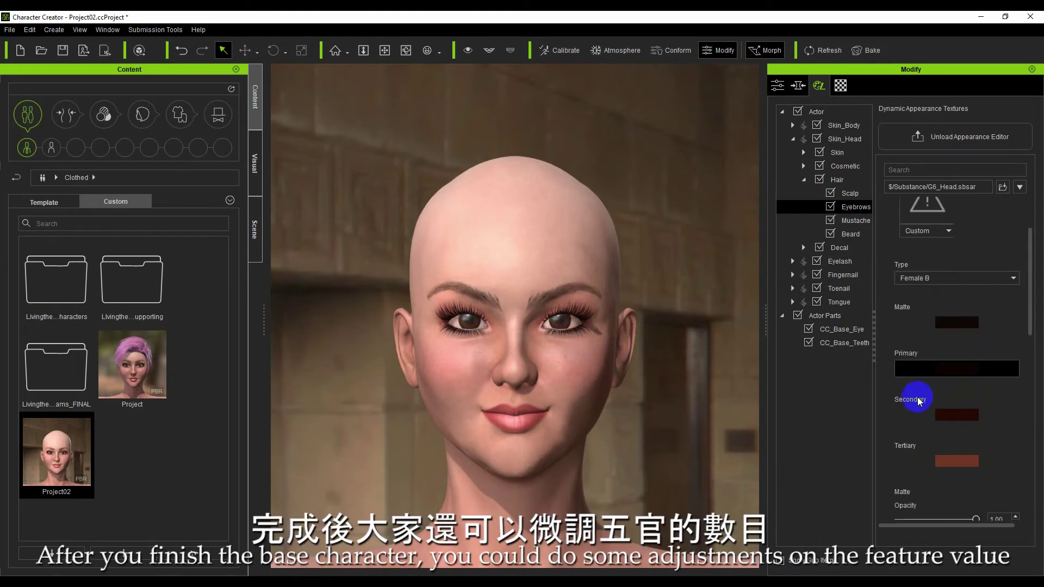
scroll(935, 381, "down", 10)
- Apply the pink hair, set Shadow Strength to 49, and select the Eye material
left_click(937, 467)
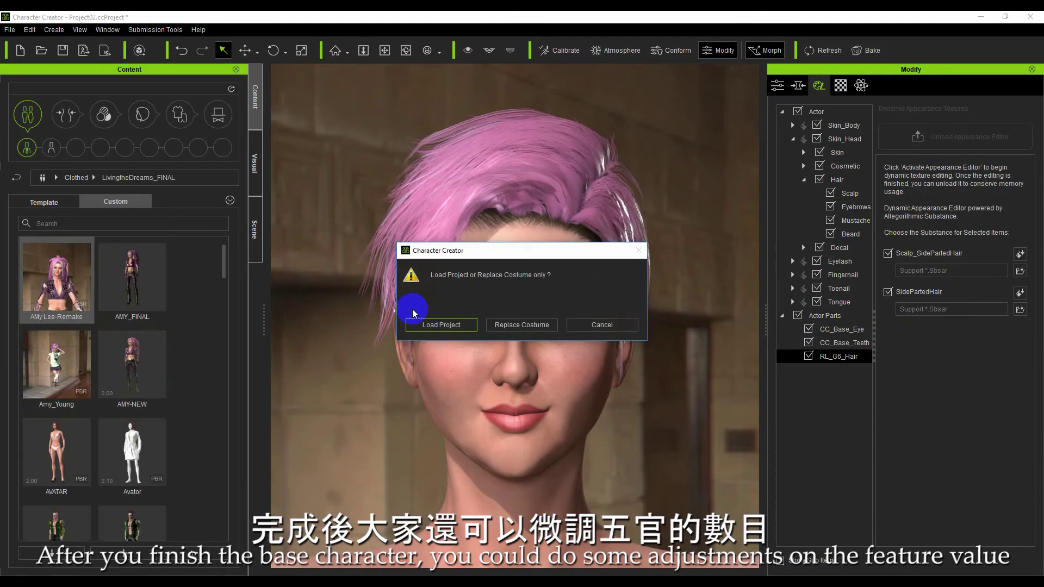
left_click(406, 321)
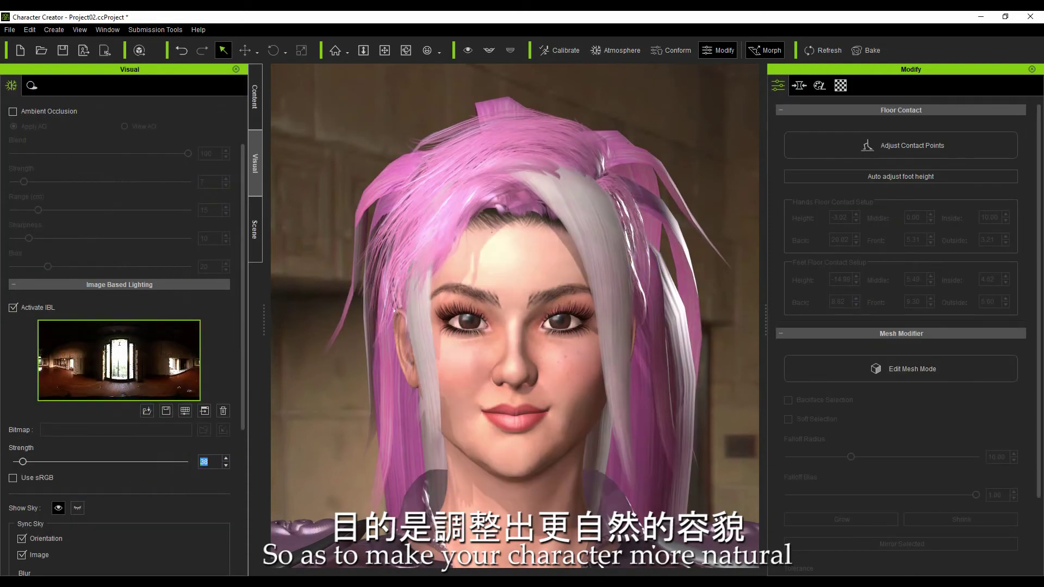
left_click(188, 218)
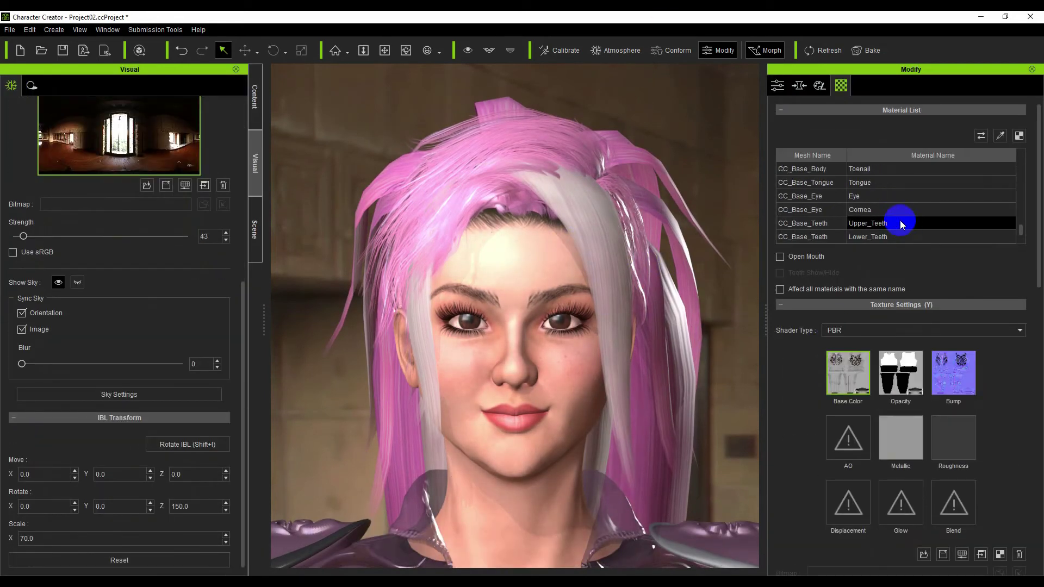
left_click(893, 199)
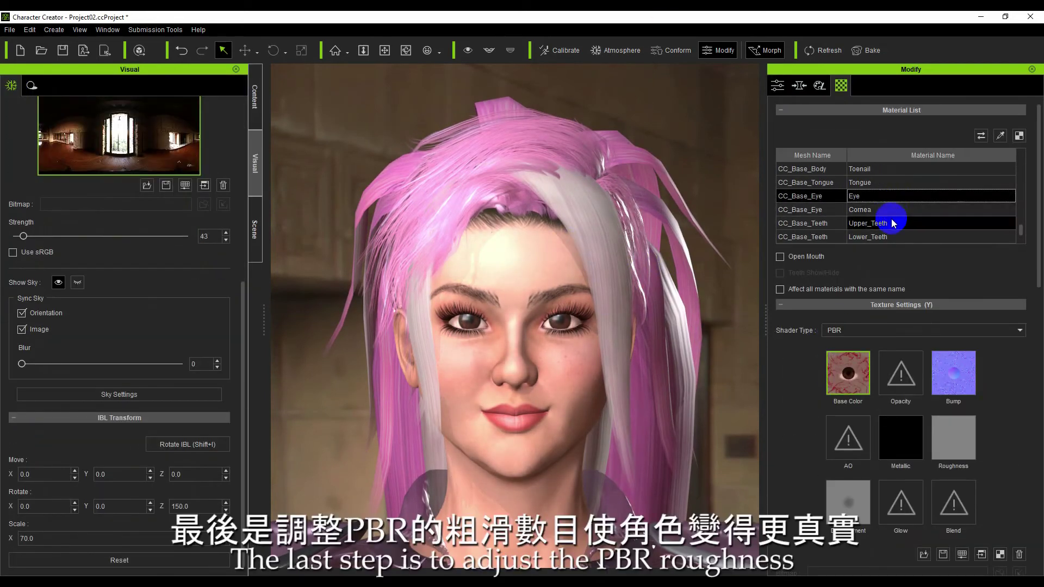